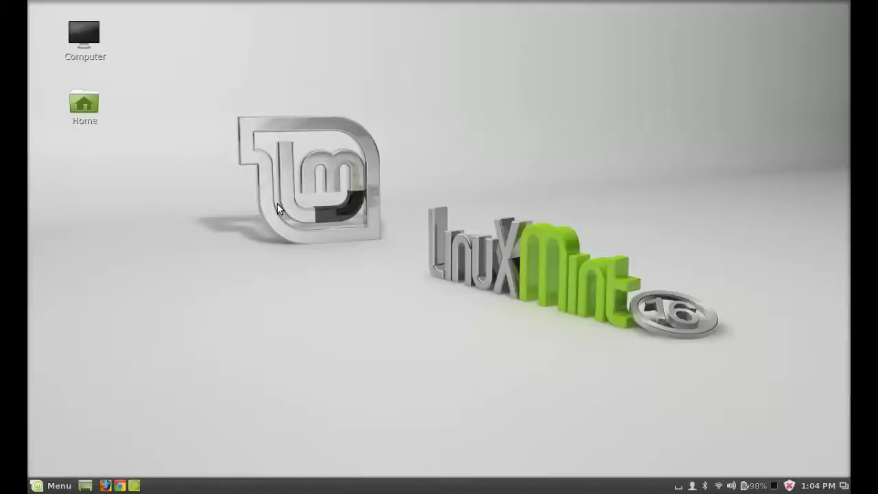
# Launch Firefox from the taskbar panel
pyautogui.click(104, 486)
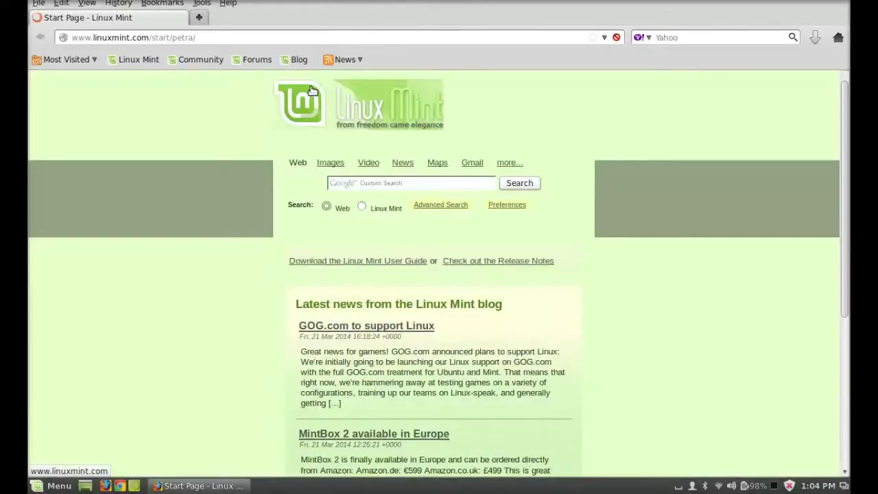
# Replace the web address with atdot.ch/scr/ and load the Skype Call Recorder site
pyautogui.click(216, 37)
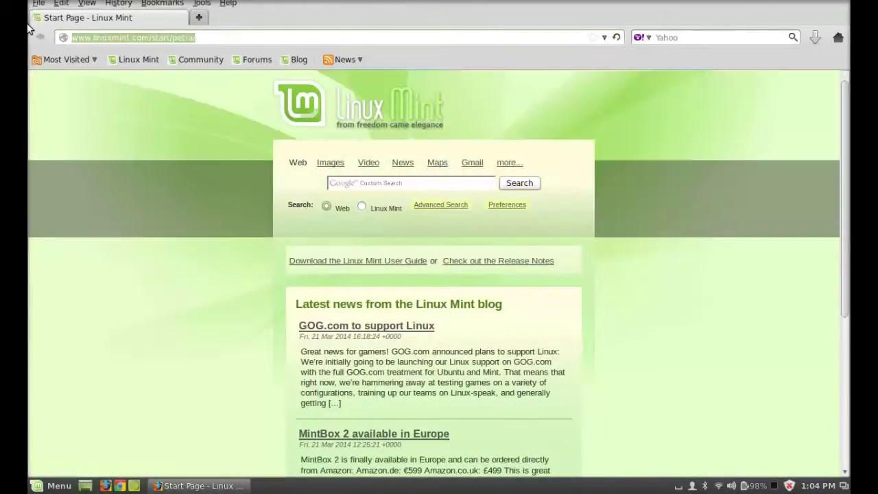
pyautogui.press('BackSpace')
pyautogui.write('a')
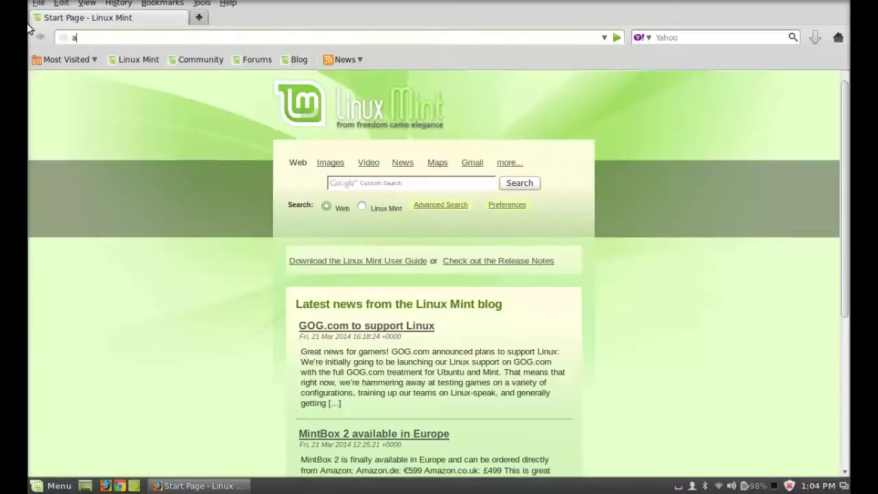
pyautogui.write('tdot')
pyautogui.write('.ch')
pyautogui.write('/scr')
pyautogui.write('/')
pyautogui.press('Return')
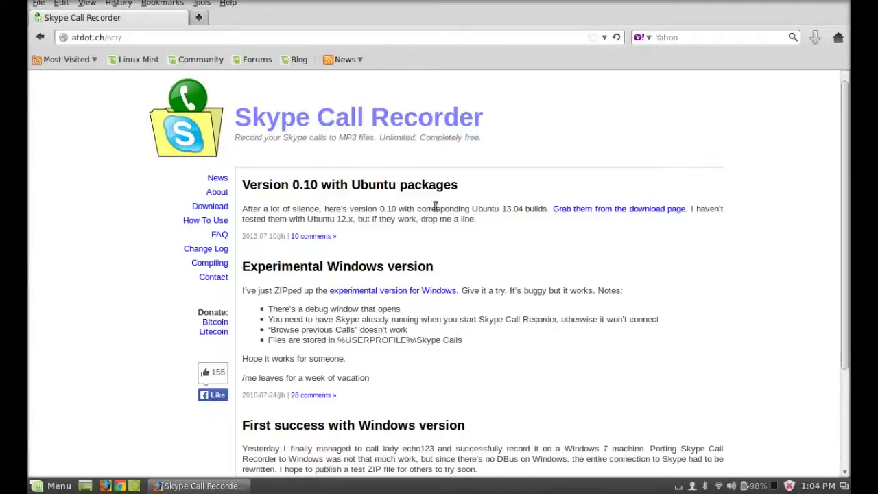
# Save skype-call-recorder-ubuntu_0.10_i386.deb for Ubuntu 13.04 i386 from the download page
pyautogui.click(214, 210)
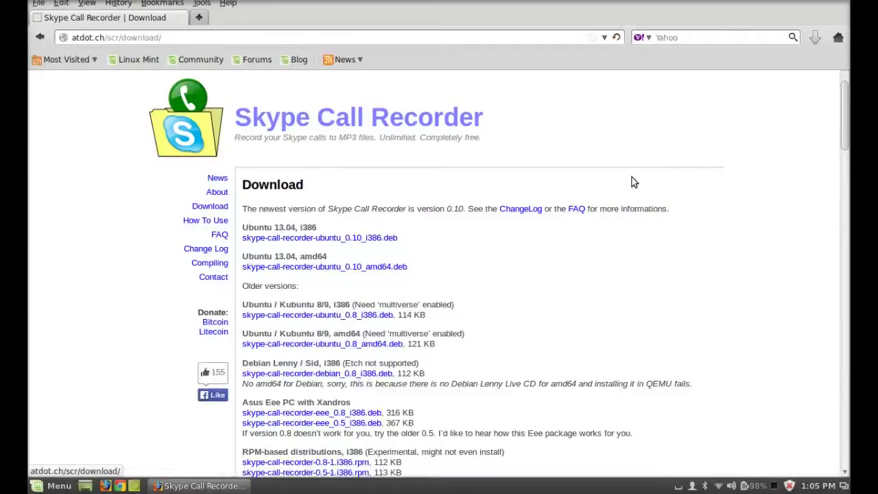
pyautogui.moveTo(844, 144); pyautogui.dragTo(844, 158)
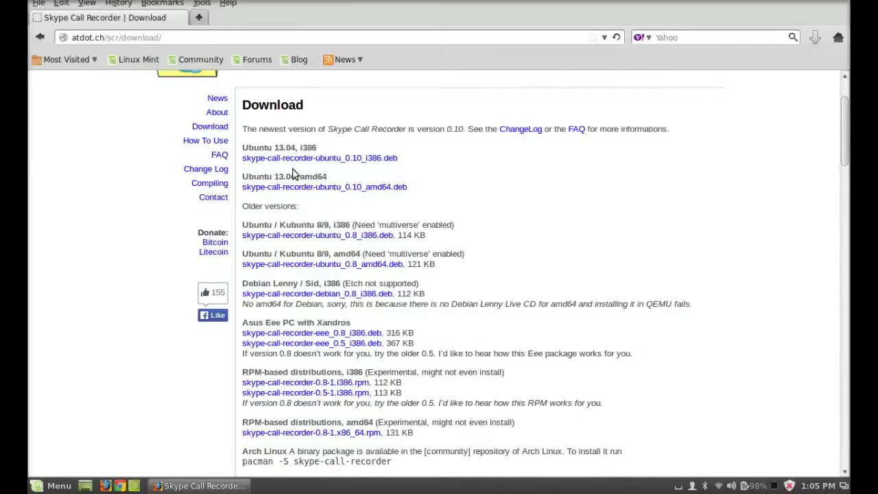
pyautogui.click(350, 162)
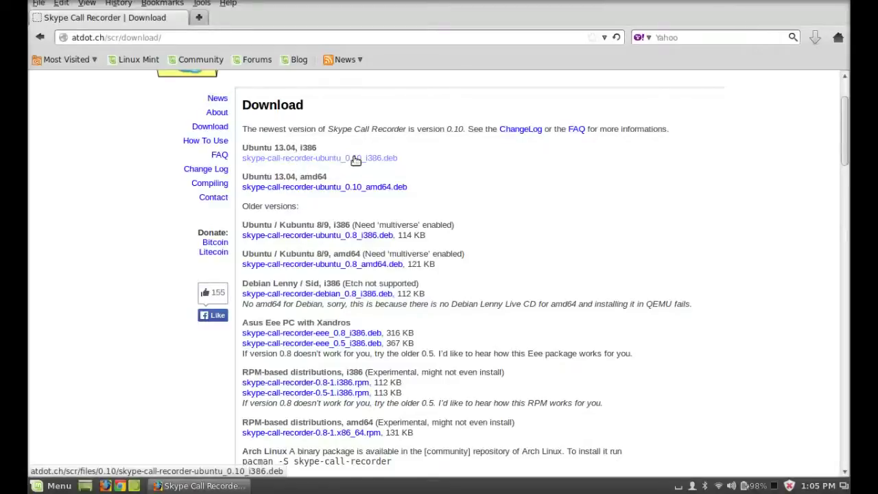
pyautogui.click(348, 190)
pyautogui.click(370, 160)
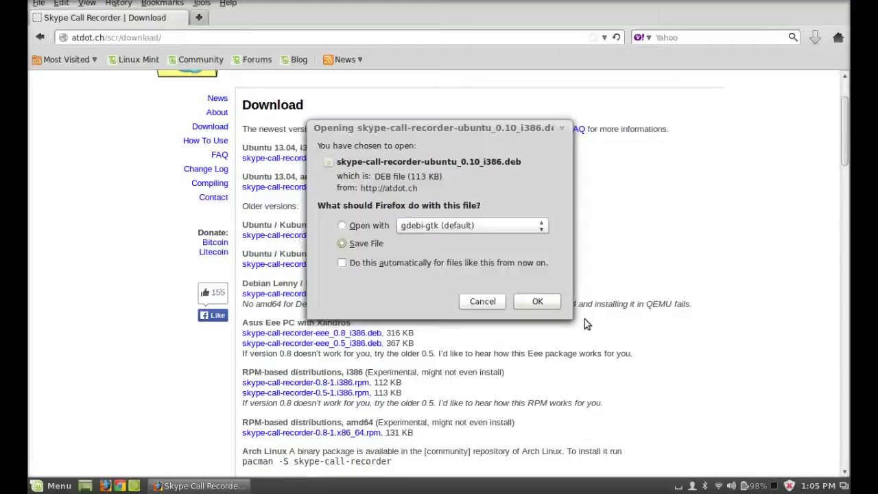
pyautogui.click(538, 301)
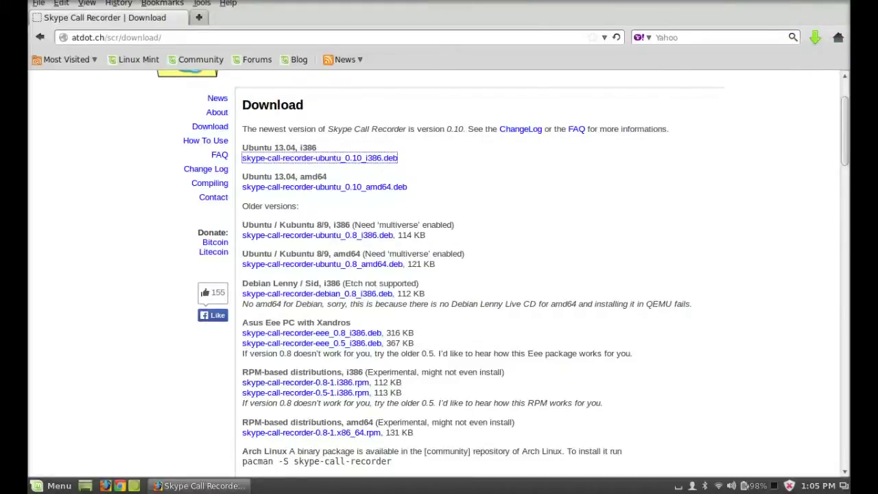
# Quit Firefox and browse to the Downloads folder in your Home folder
pyautogui.hotkey('ctrl', 'q')
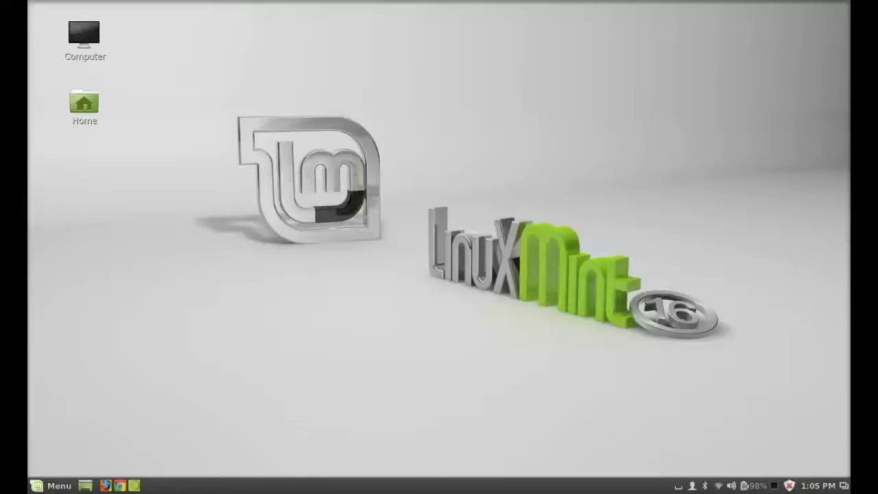
pyautogui.doubleClick(85, 105)
pyautogui.doubleClick(527, 103)
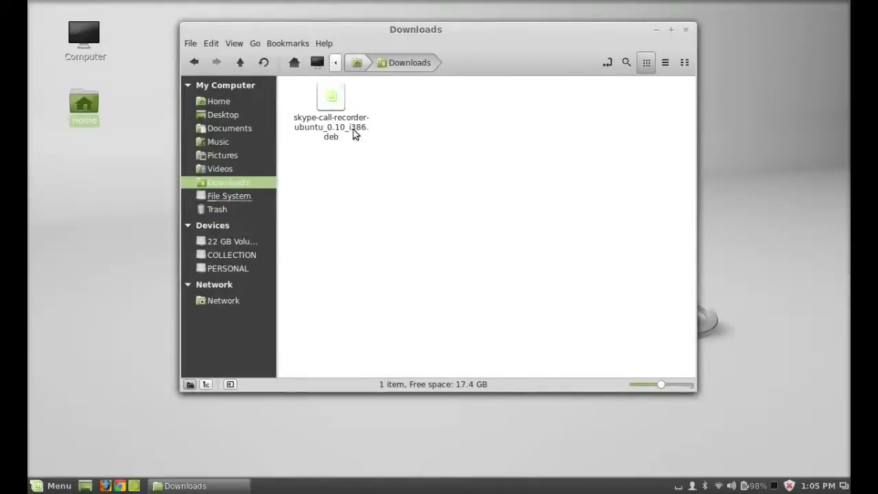
# Open the skype-call-recorder .deb with GDebi Package Installer and close the Downloads window
pyautogui.click(328, 116)
pyautogui.rightClick(328, 117)
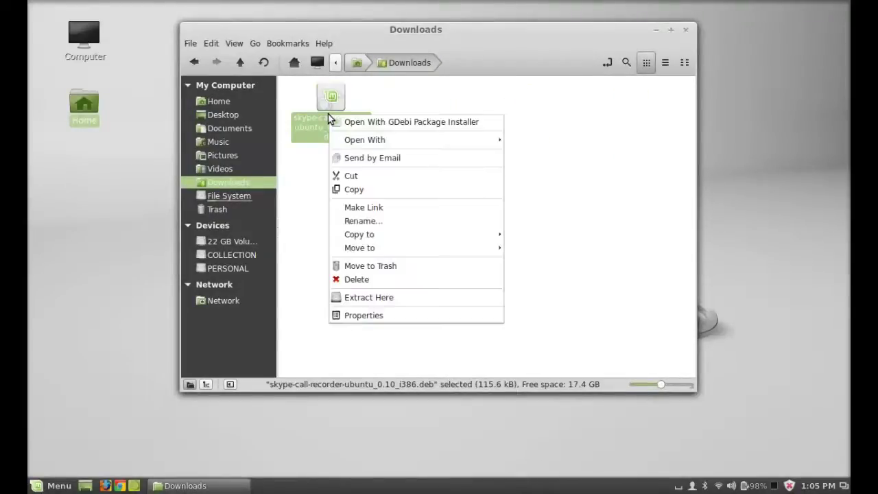
pyautogui.click(413, 125)
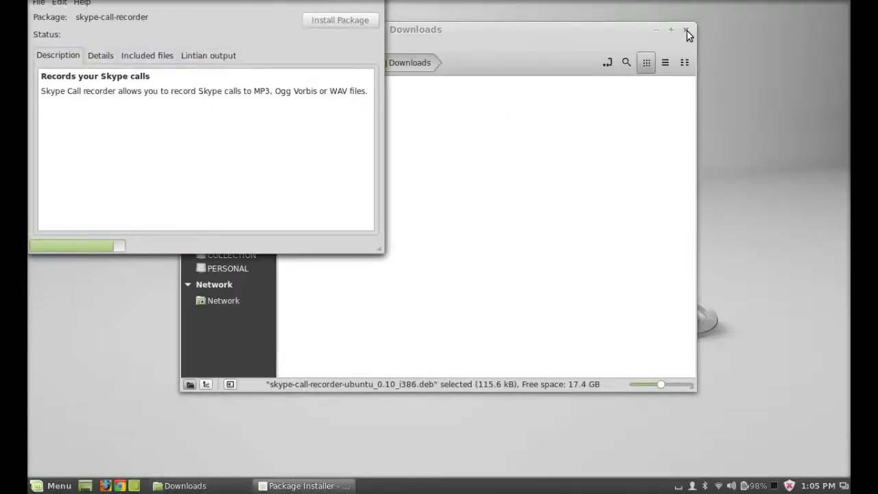
pyautogui.click(686, 31)
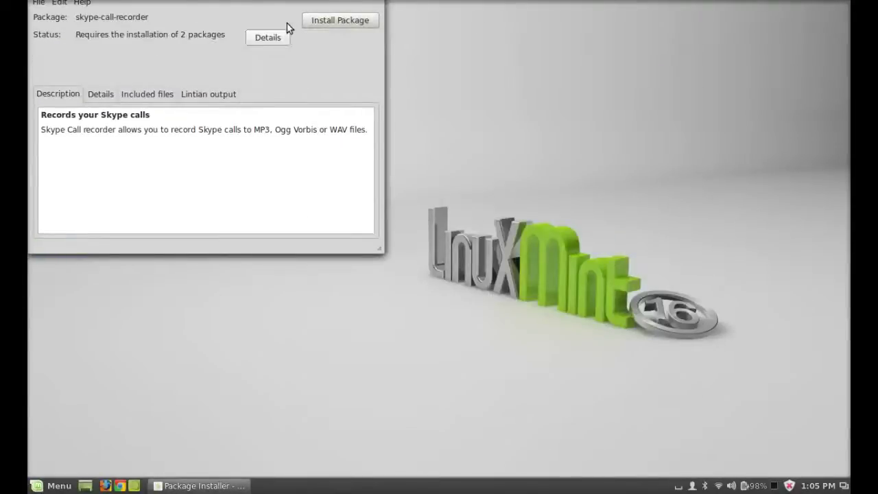
# Install the skype-call-recorder package with the administrator password, then close GDebi once finished
pyautogui.moveTo(278, 2)
pyautogui.mouseDown()
pyautogui.moveTo(351, 20)
pyautogui.moveTo(433, 85)
pyautogui.mouseUp()
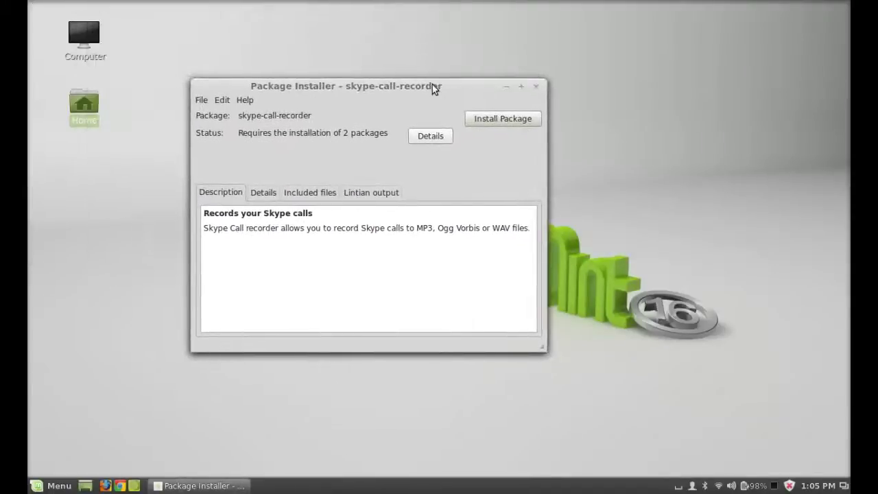
pyautogui.click(507, 117)
pyautogui.write('*******')
pyautogui.press('Return')
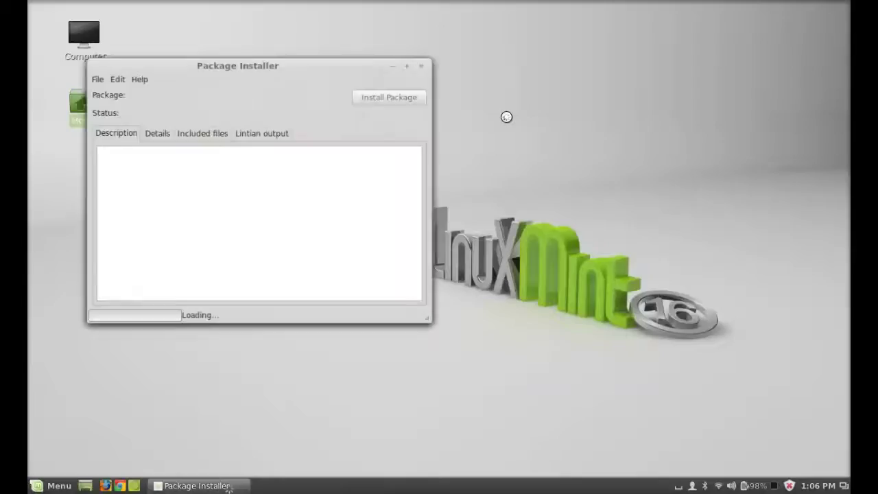
pyautogui.moveTo(238, 63); pyautogui.dragTo(407, 106)
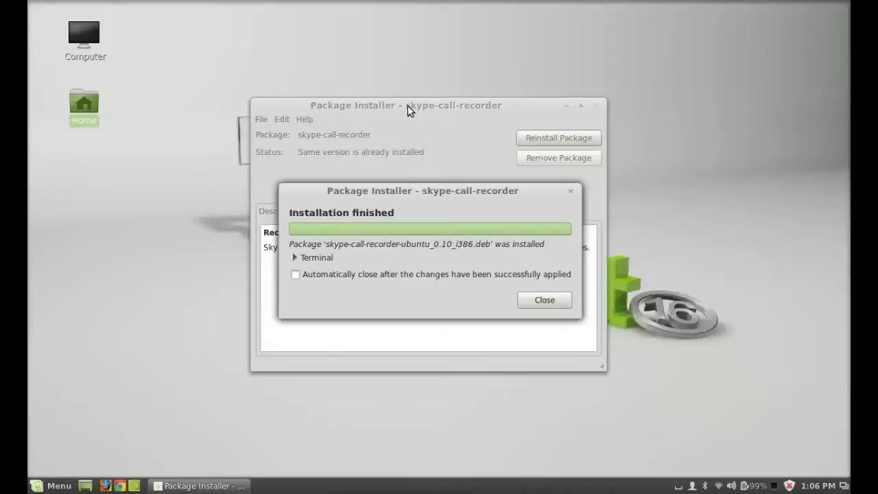
pyautogui.click(296, 275)
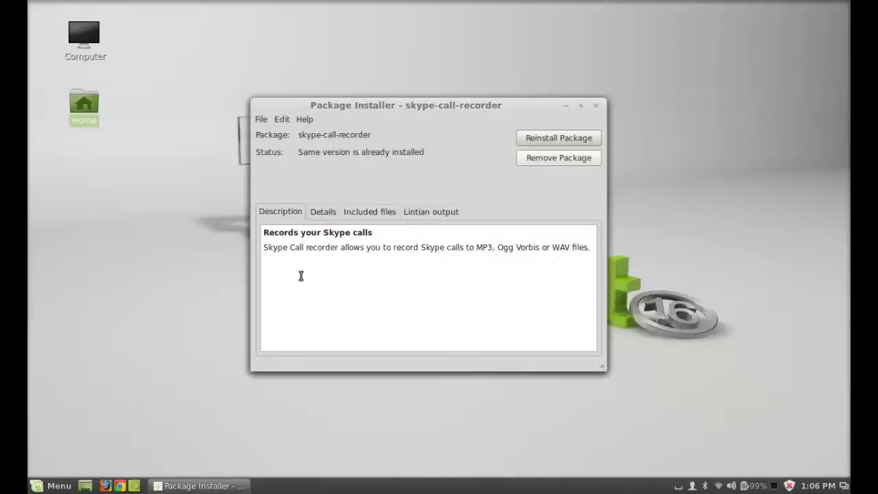
pyautogui.click(596, 104)
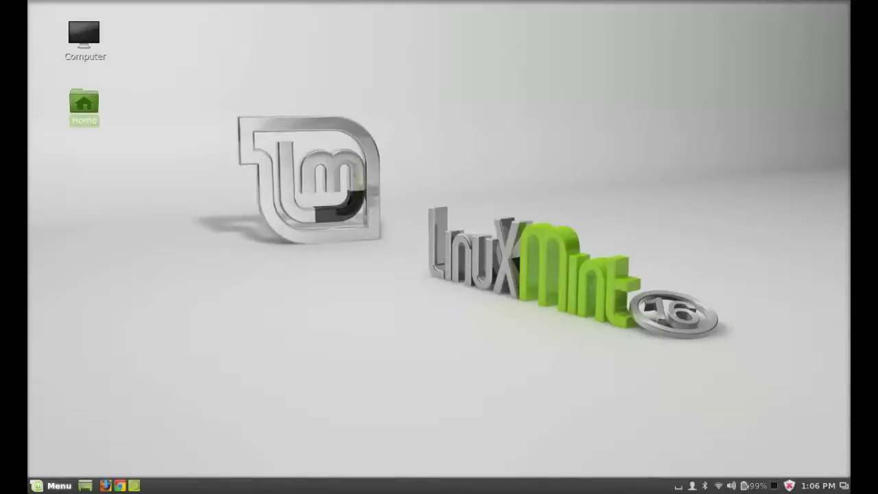
# Launch Skype Call Recorder via a 'skype' menu search and permanently hide its welcome notice
pyautogui.click(55, 485)
pyautogui.write('skype')
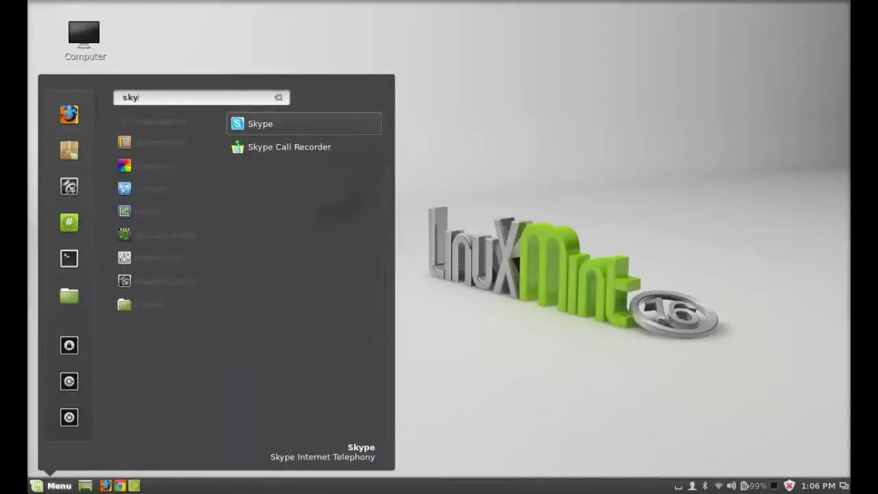
pyautogui.click(319, 148)
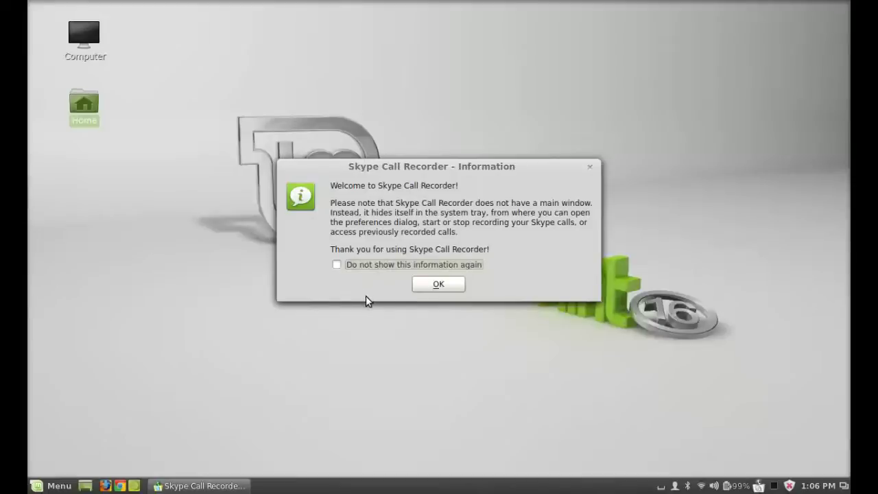
pyautogui.click(336, 265)
pyautogui.click(445, 287)
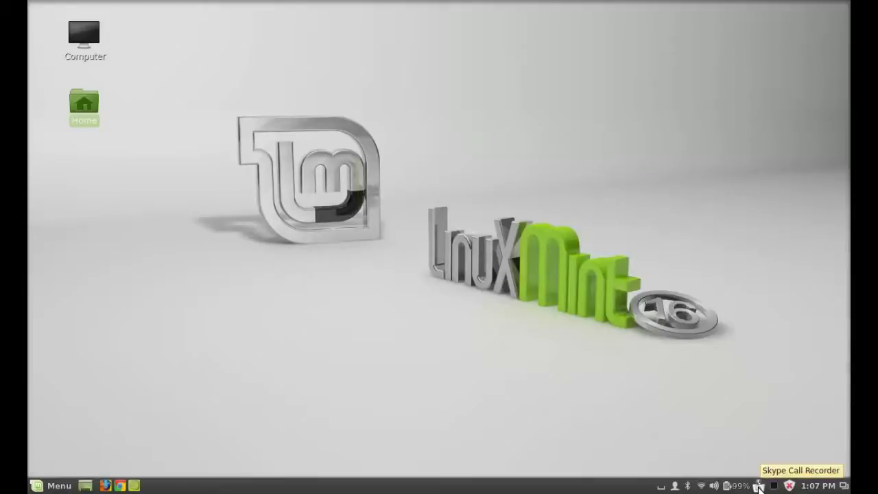
# Enable 'Automatically record all calls' in the recorder's preferences and check the File names settings
pyautogui.rightClick(759, 486)
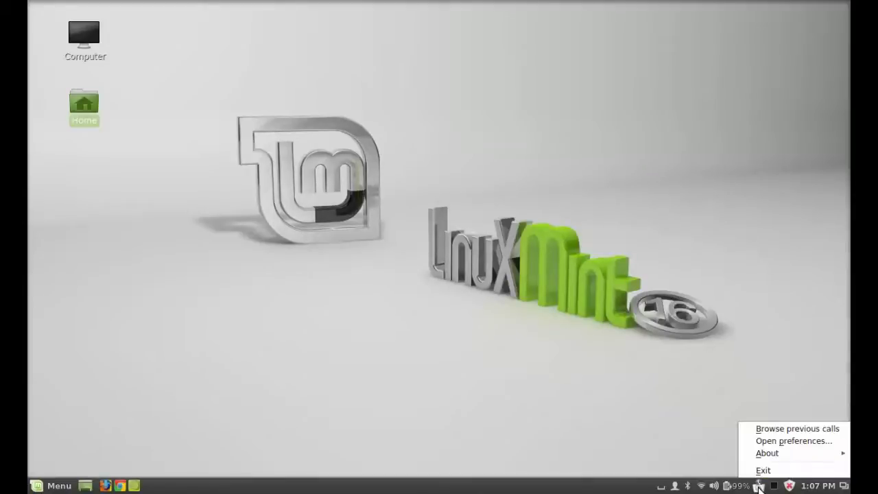
pyautogui.click(776, 442)
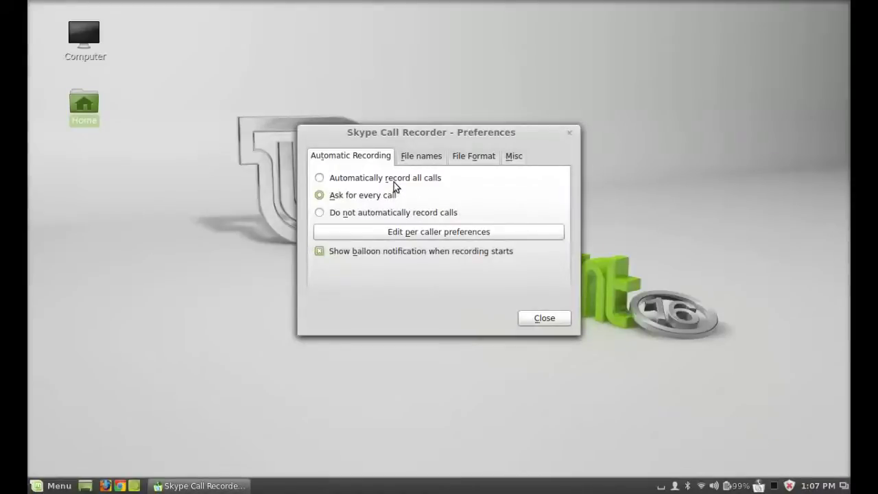
pyautogui.click(319, 179)
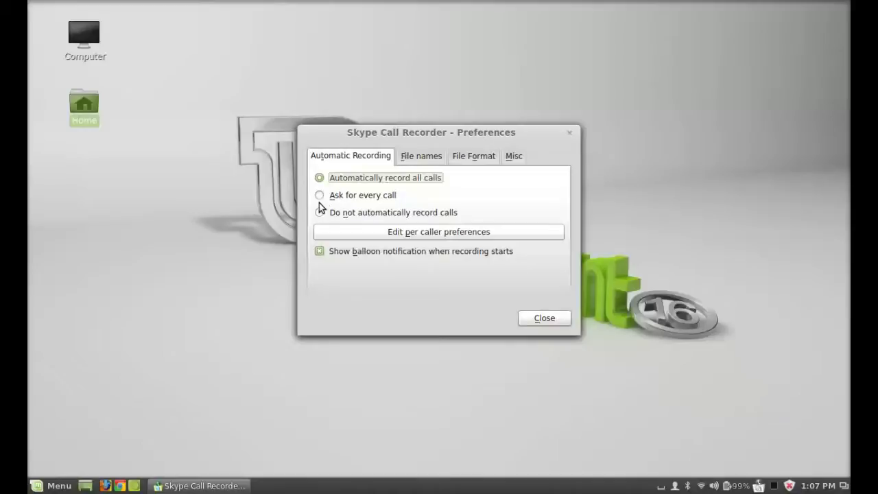
pyautogui.click(319, 197)
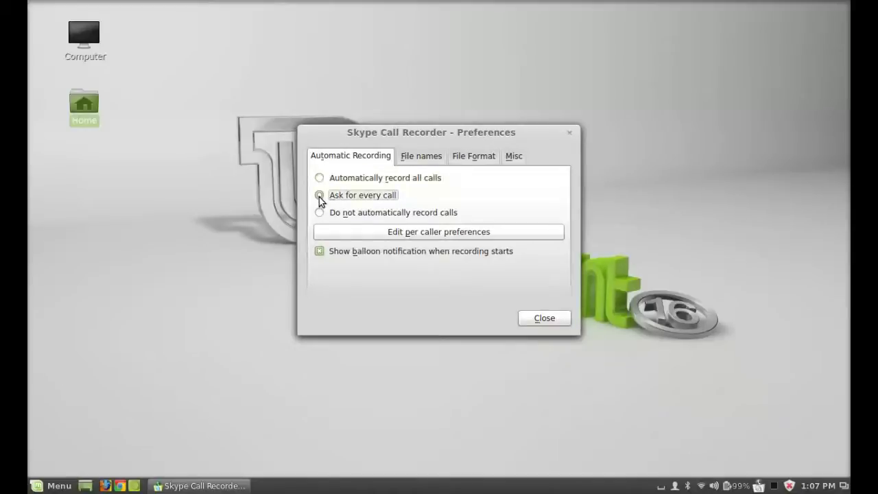
pyautogui.click(319, 180)
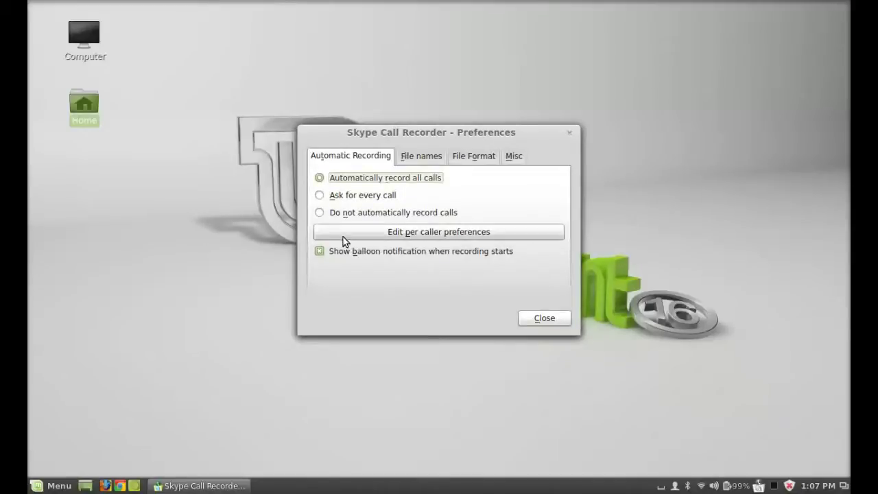
pyautogui.click(426, 159)
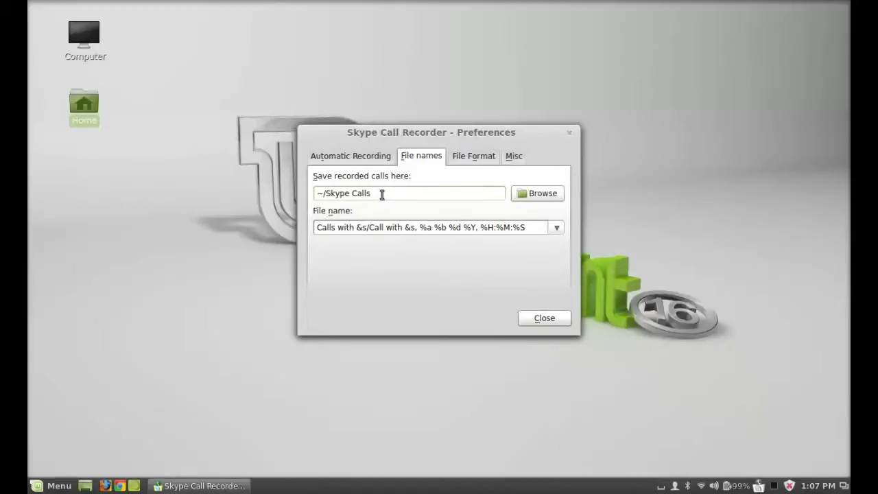
pyautogui.click(468, 156)
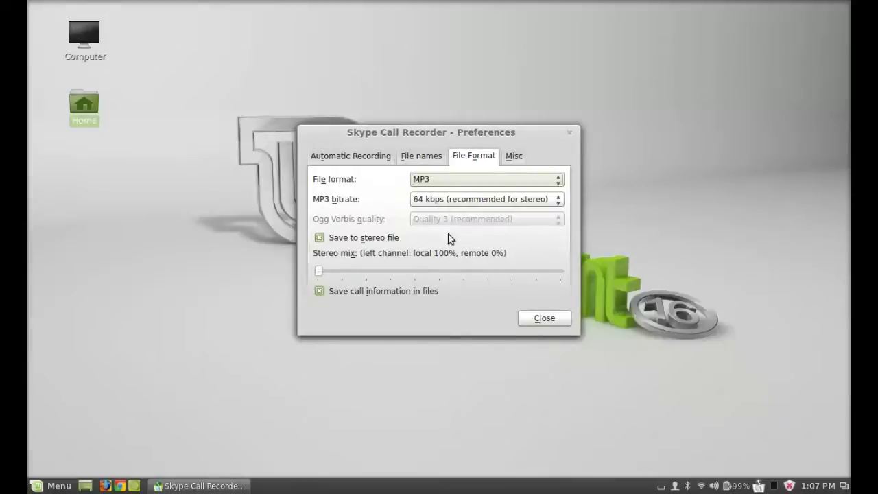
# Set the MP3 bitrate to 128 kbps and look over the Misc and Automatic Recording tabs
pyautogui.click(507, 201)
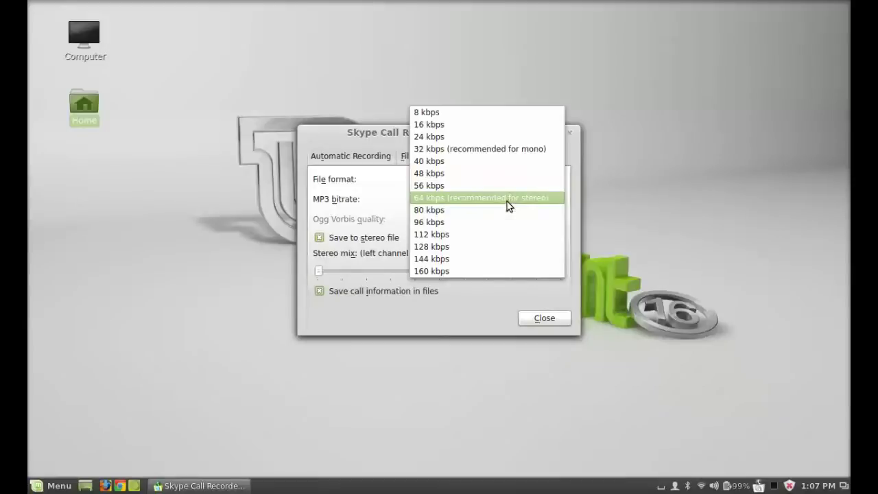
pyautogui.click(492, 247)
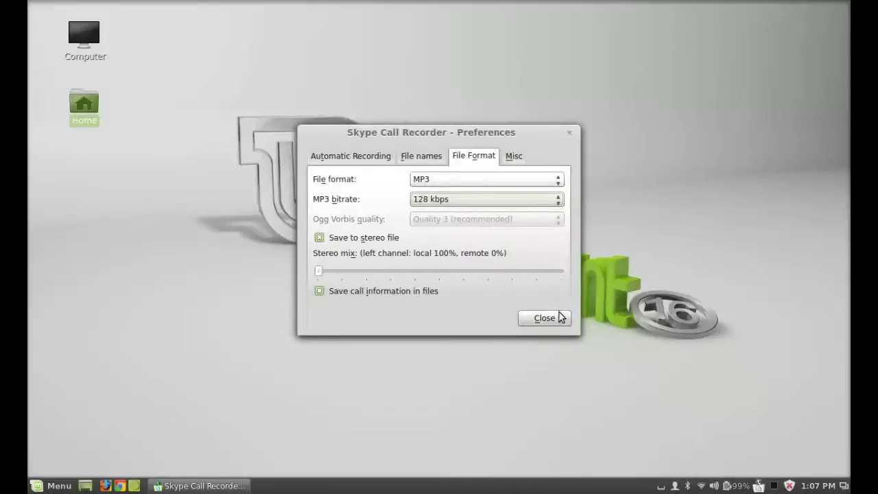
pyautogui.click(516, 158)
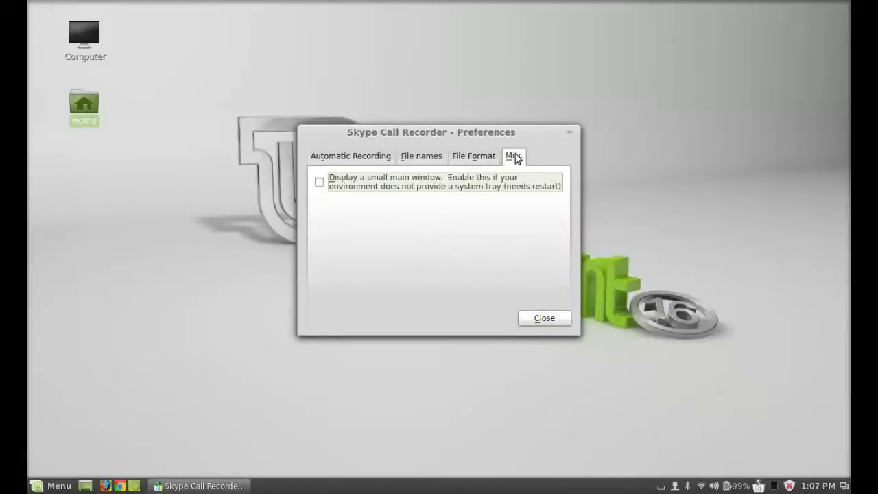
pyautogui.click(330, 155)
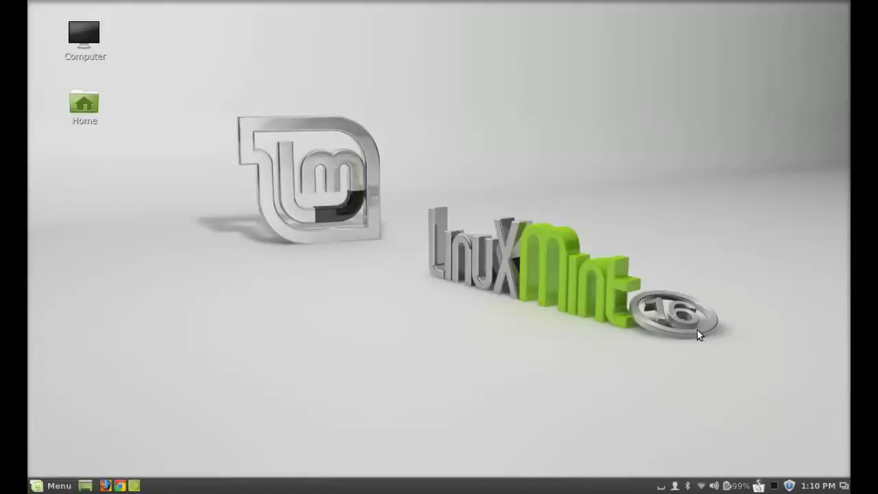
pyautogui.rightClick(759, 486)
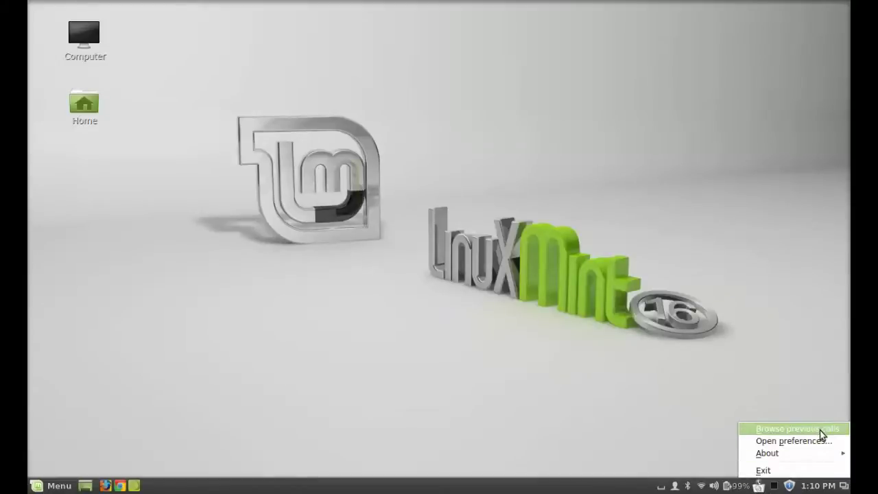
pyautogui.click(821, 430)
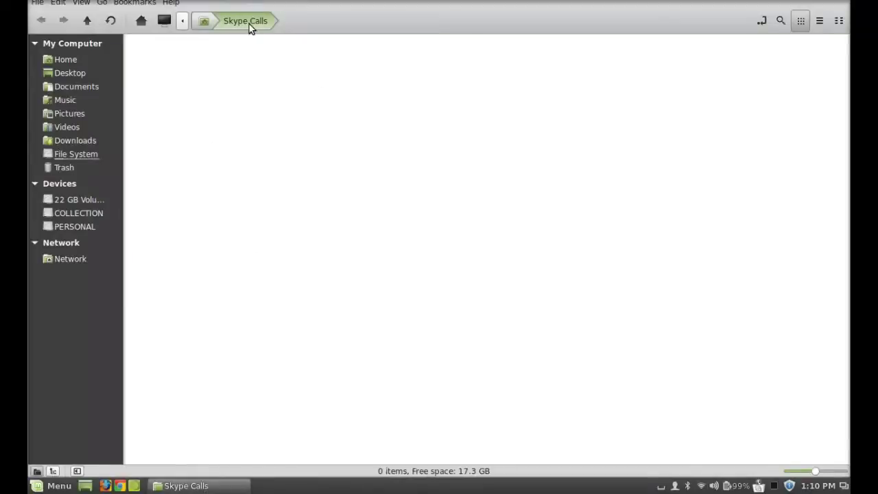
pyautogui.click(197, 23)
pyautogui.click(709, 155)
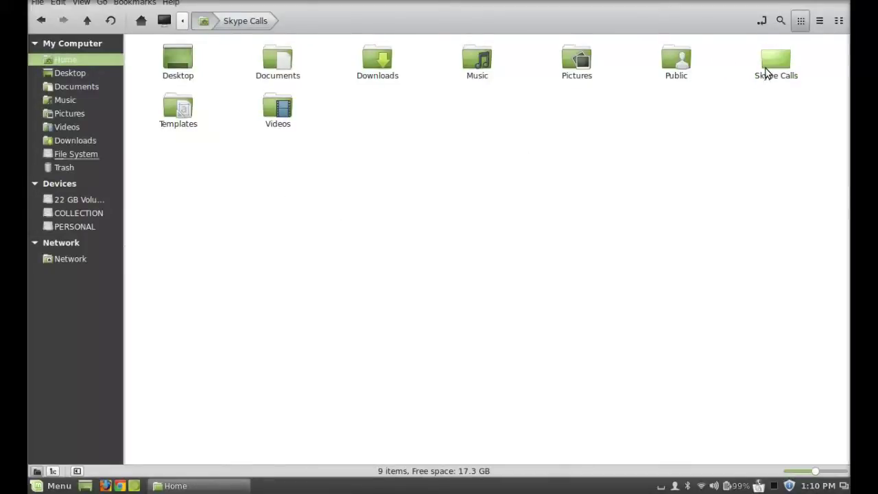
pyautogui.doubleClick(766, 73)
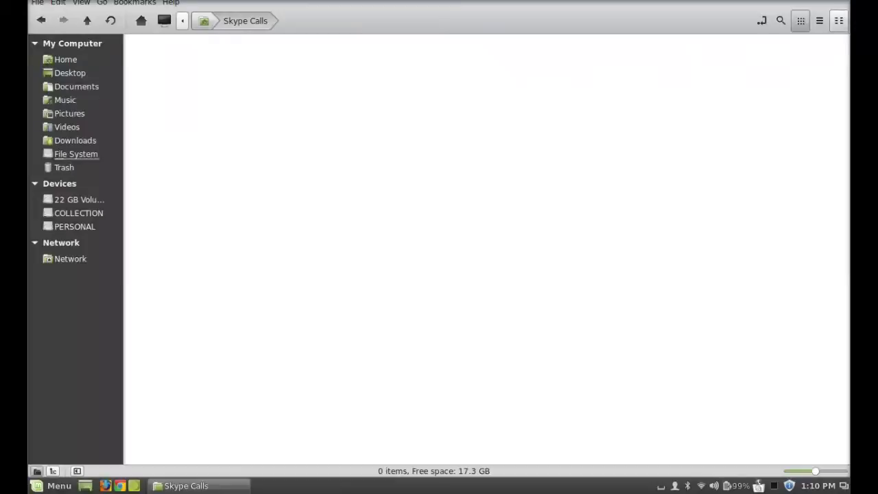
pyautogui.hotkey('ctrl', 'w')
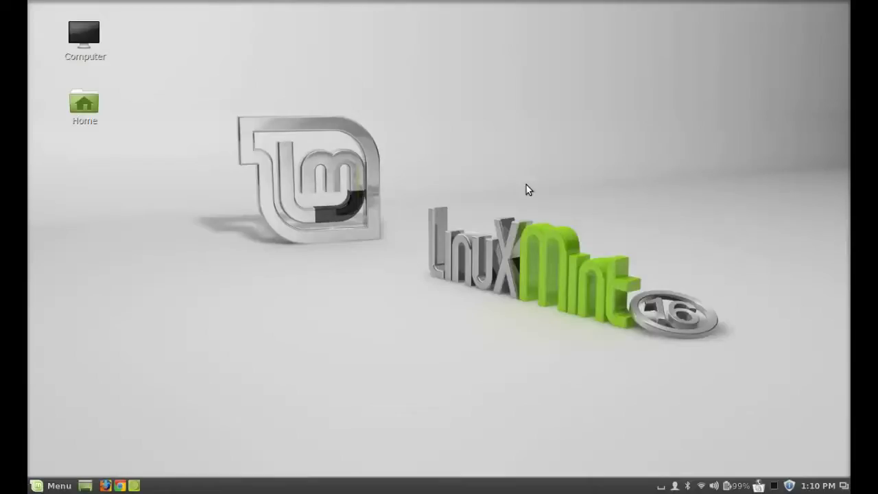